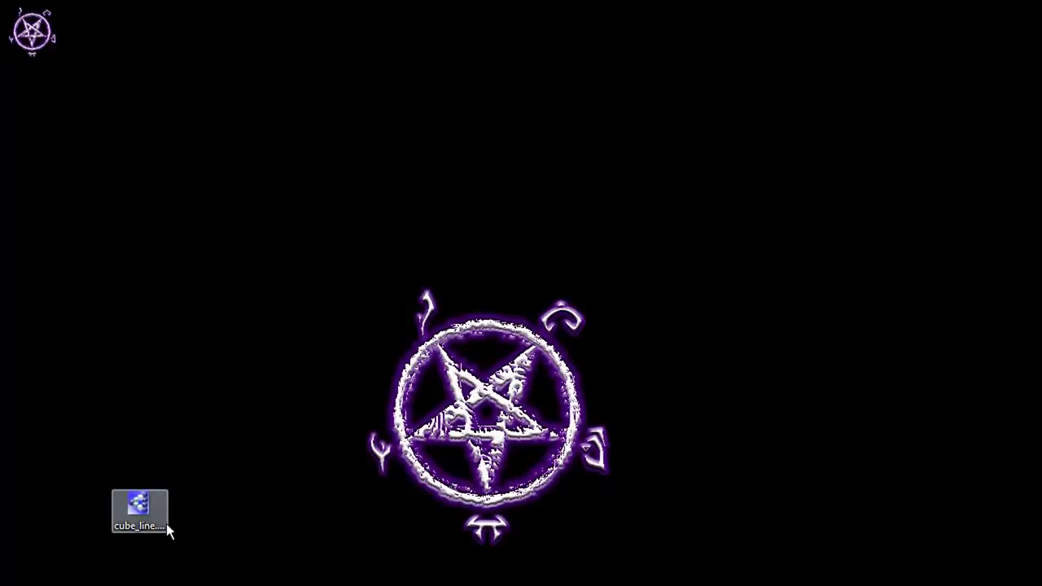
Open cube_line.jpg from the desktop in Windows Photo Viewer.
double_click(127, 502)
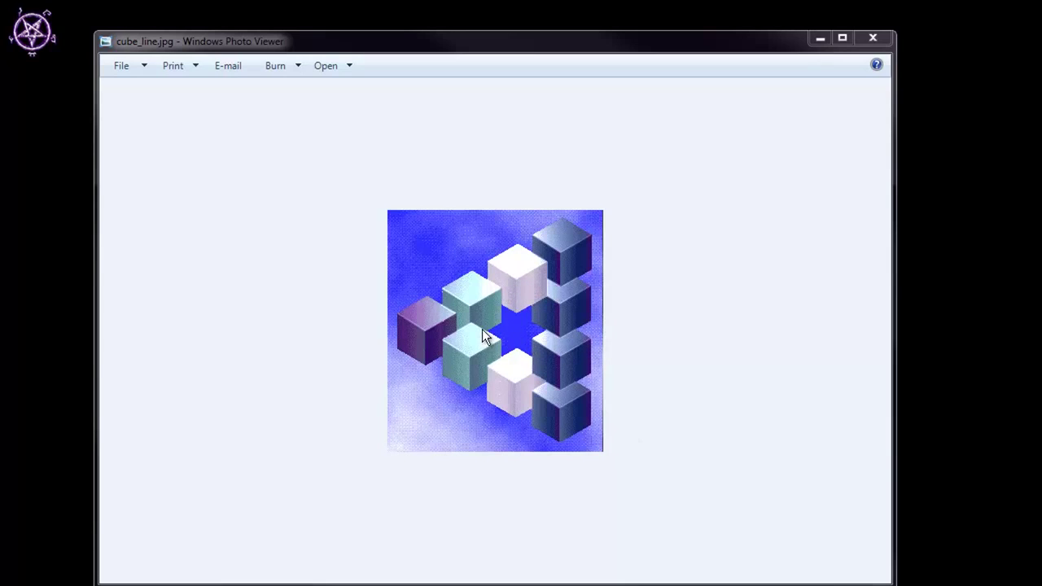
Close Photo Viewer, load cube_line.jpg into Photoshop, and view it at 200%.
left_click(873, 39)
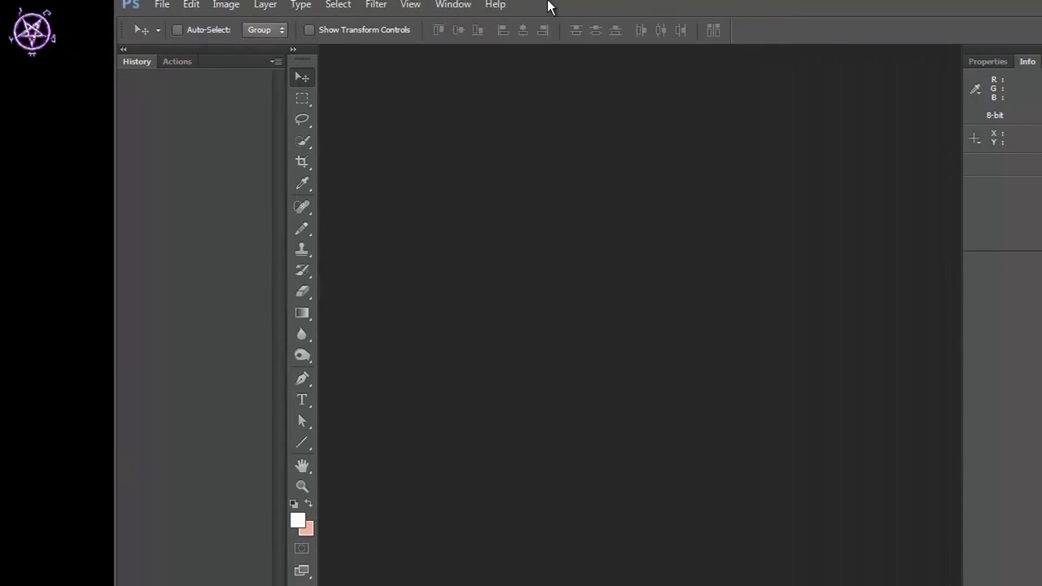
mouse_move(134, 500)
left_mouse_down()
mouse_move(71, 516)
mouse_move(455, 381)
left_mouse_up()
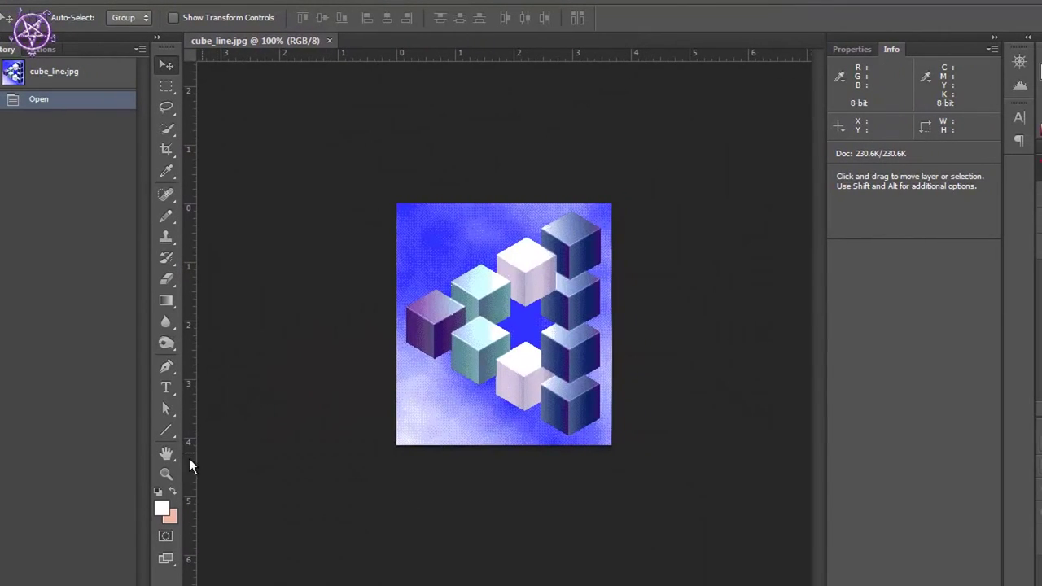
left_click(165, 475)
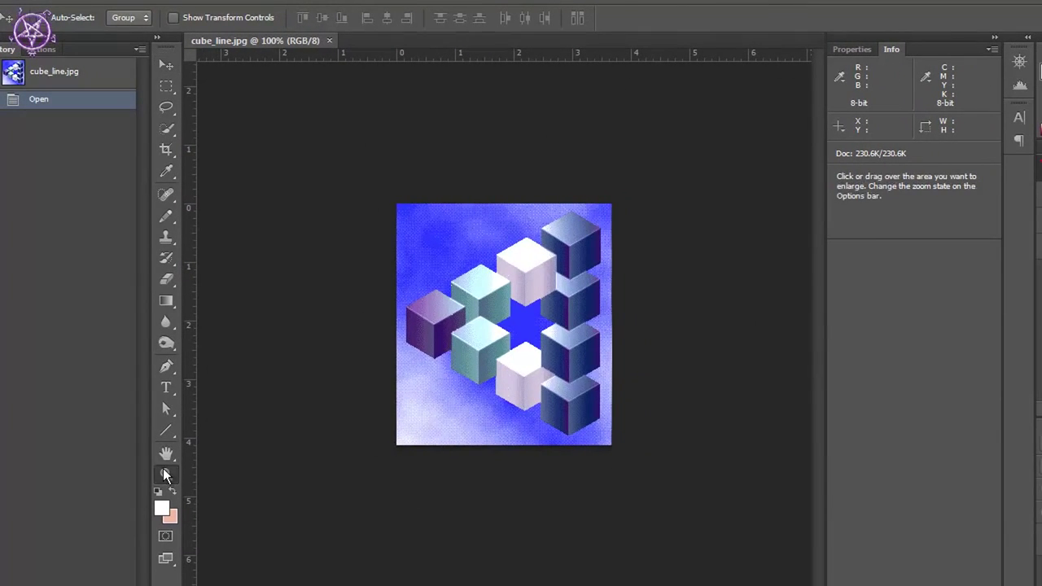
left_click(531, 320)
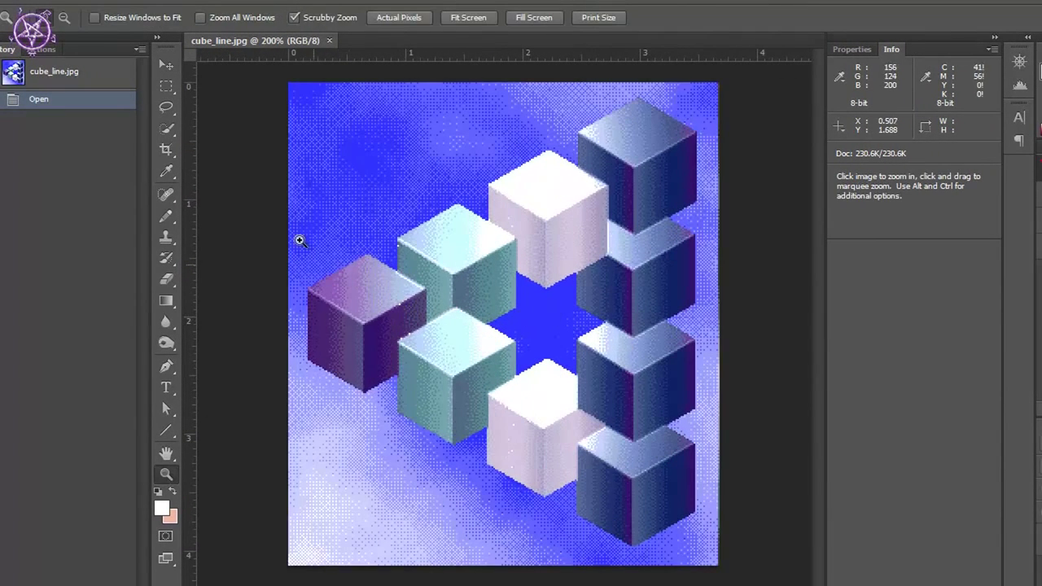
left_click(166, 63)
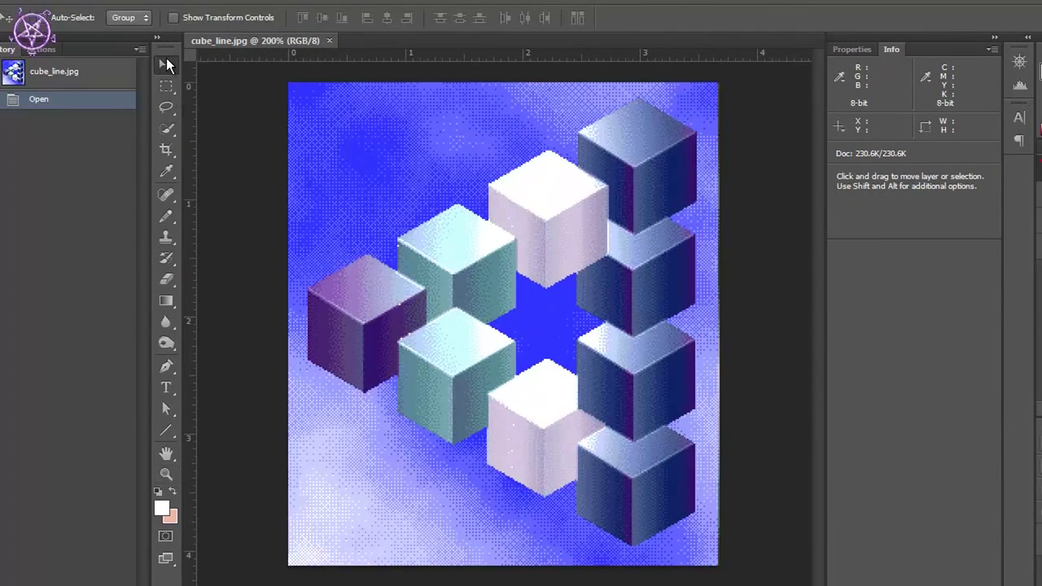
Select and copy the dark right-middle cube with Quick Selection.
left_click(167, 127)
right_click(172, 125)
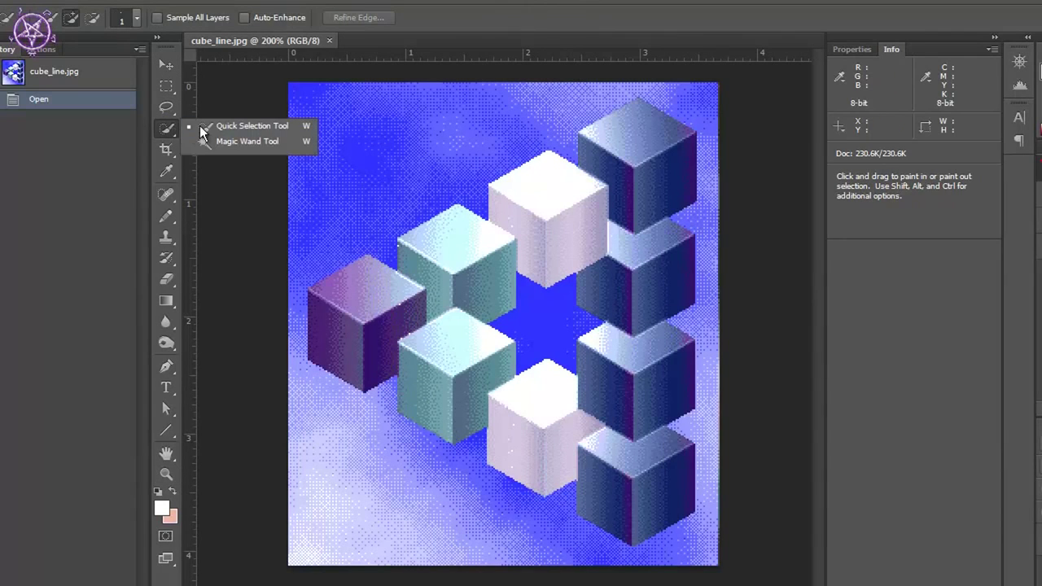
left_click(245, 125)
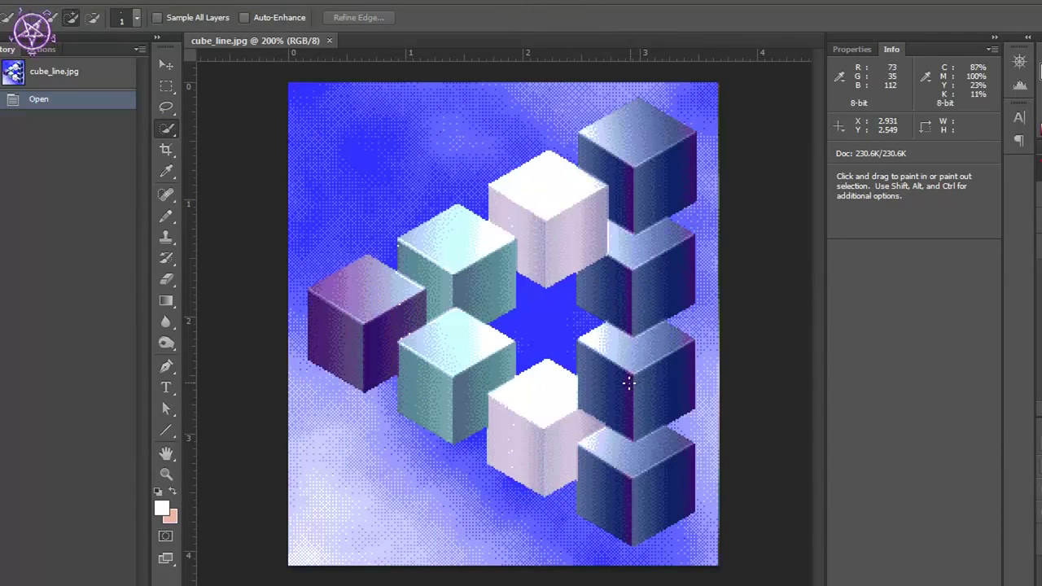
left_click_drag(602, 391, 661, 406)
left_click(635, 423)
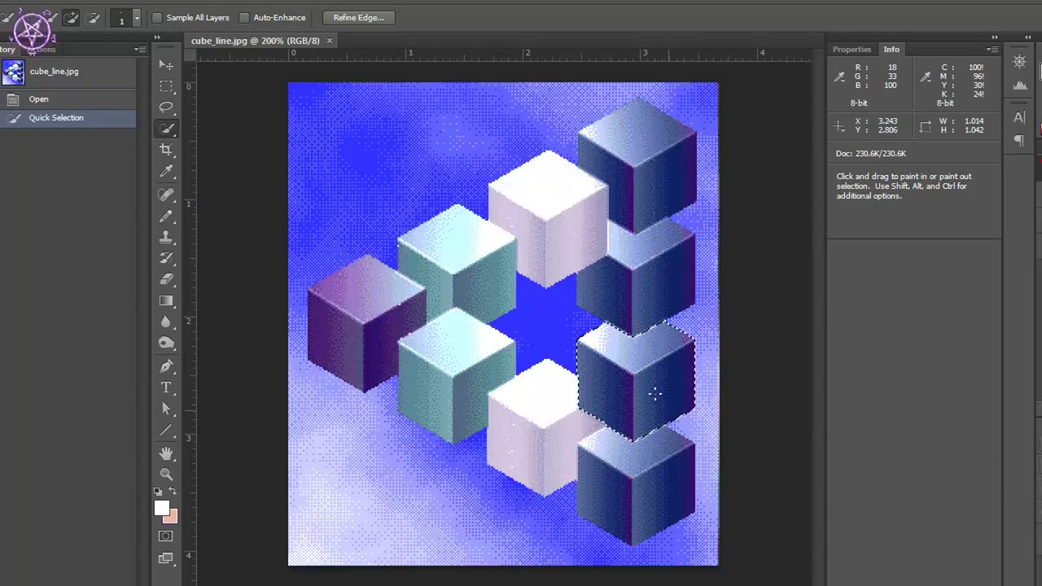
key("ctrl+v")
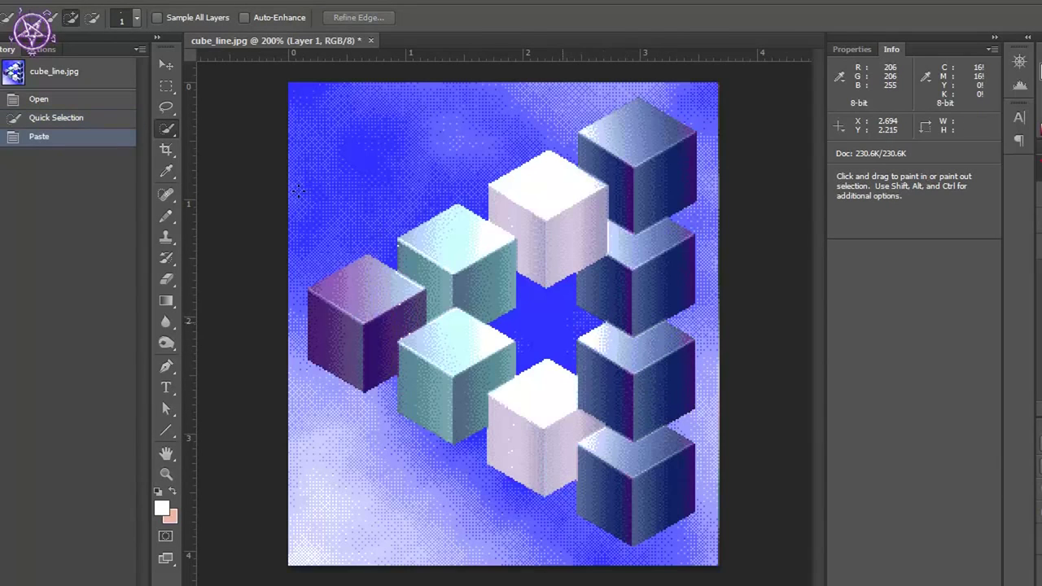
Paste two cube copies as layers and move them onto the upper right cubes.
key("ctrl+v")
key("v")
mouse_move(529, 343)
left_mouse_down()
mouse_move(651, 284)
mouse_move(671, 316)
left_mouse_up()
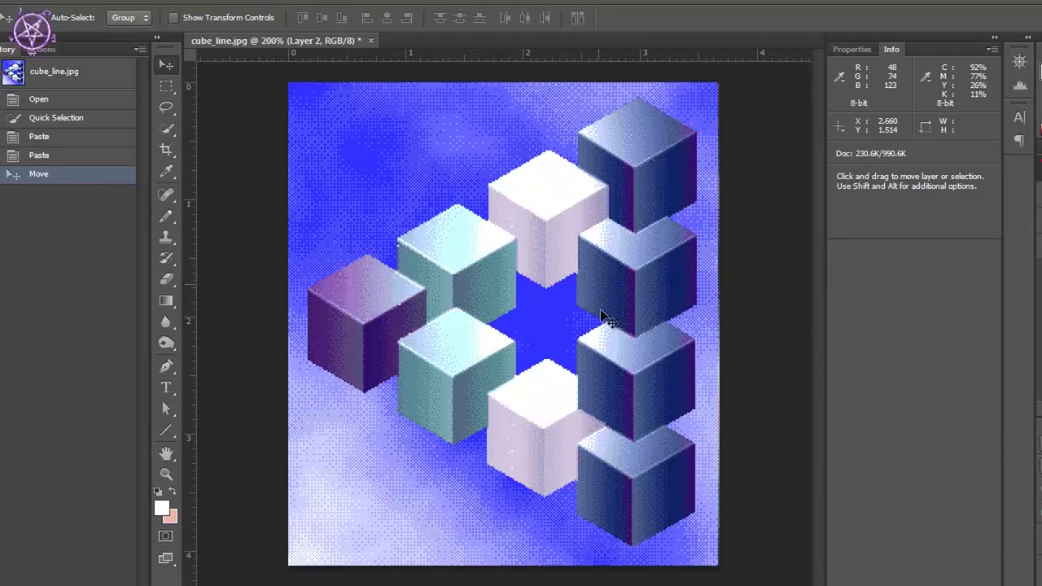
right_click(635, 394)
left_click(667, 404)
left_click_drag(635, 394, 635, 197)
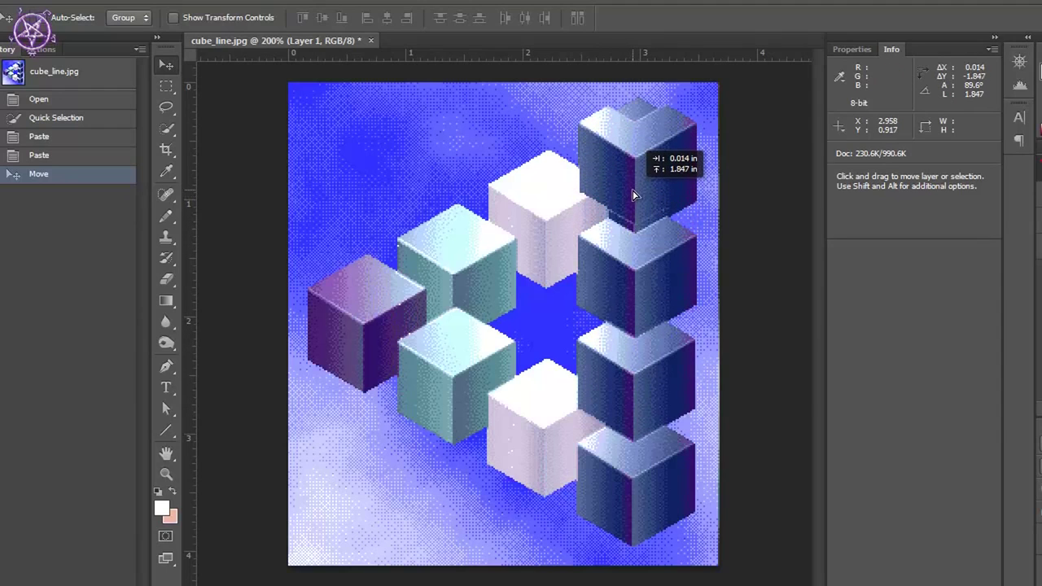
left_click_drag(635, 197, 637, 192)
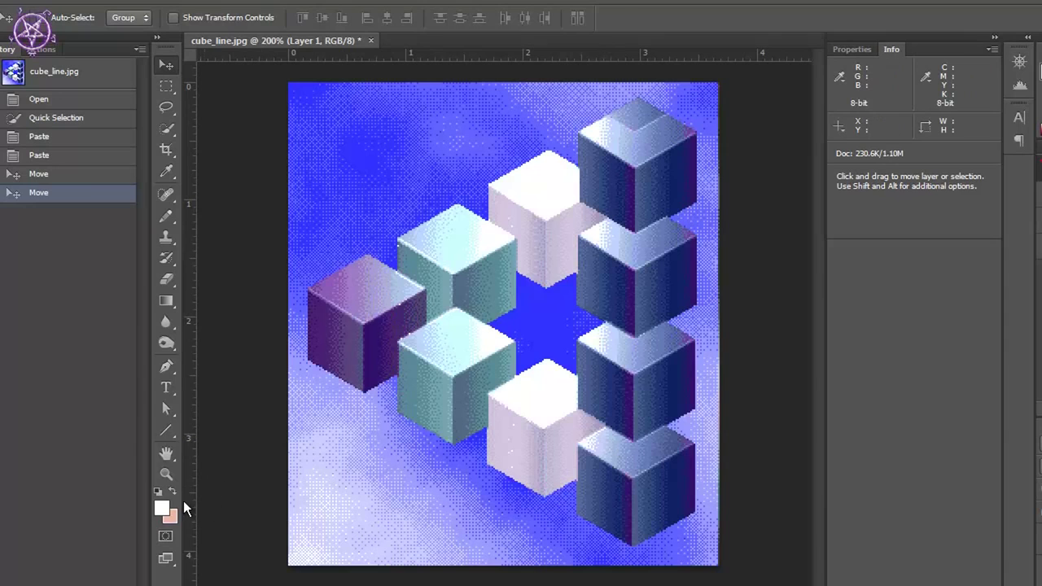
Zoom out to 100% and 66.7%, back in to 200%, then to 100%.
left_click(166, 474)
right_click(594, 329)
left_click(647, 419)
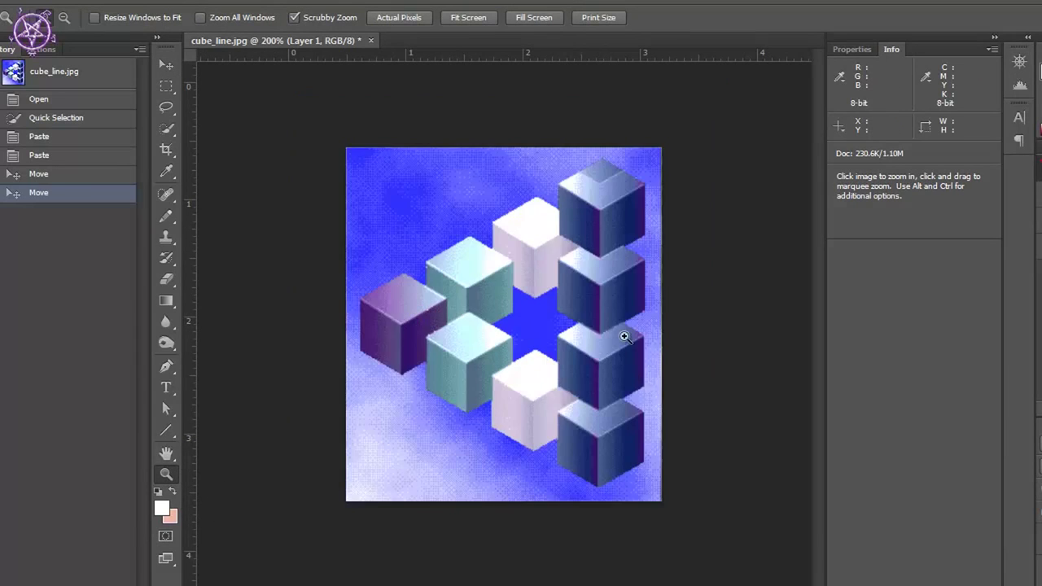
right_click(592, 336)
left_click(648, 375)
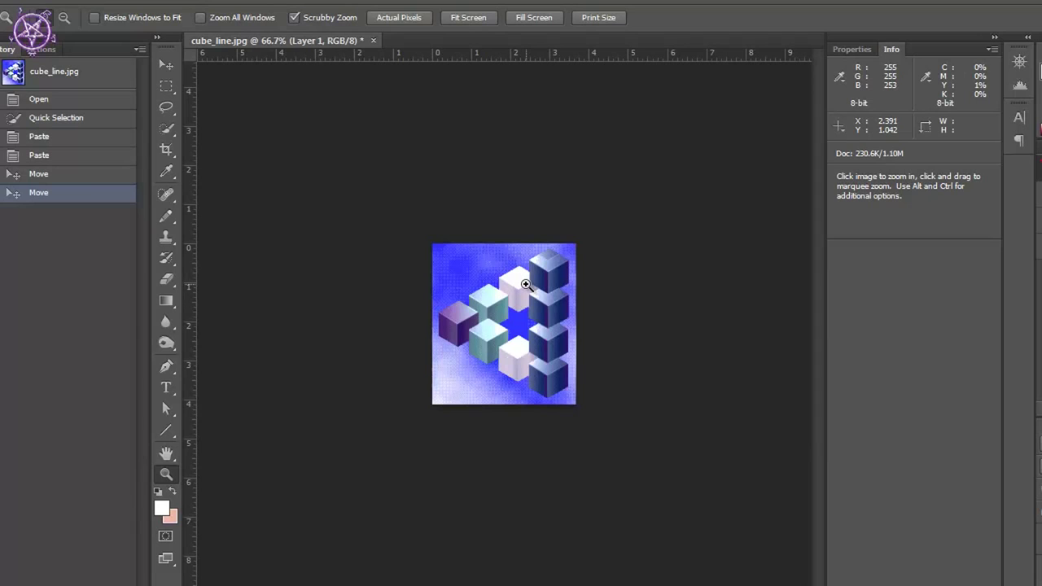
left_click_drag(525, 284, 559, 277)
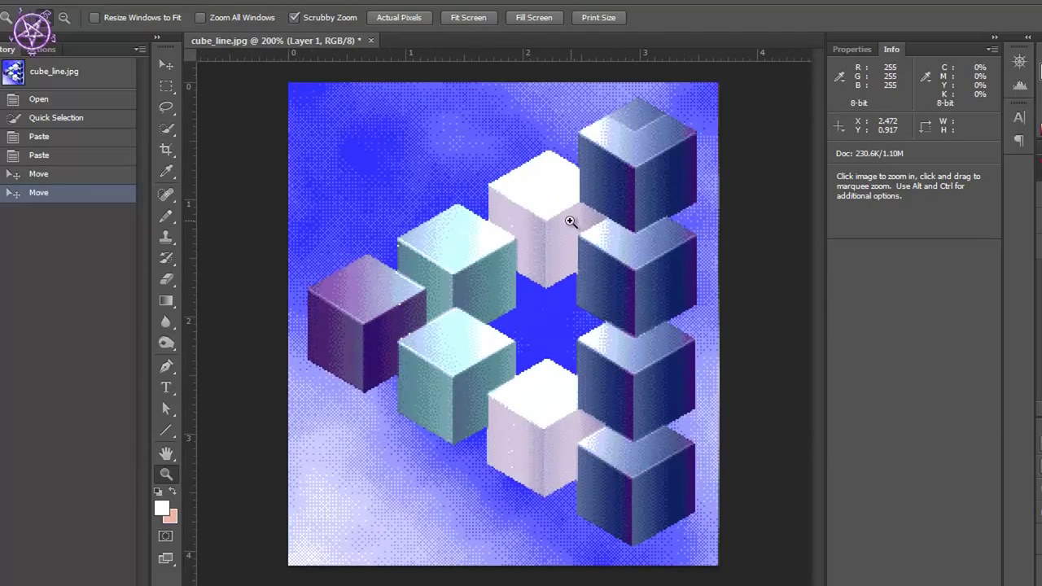
right_click(570, 222)
left_click(624, 313)
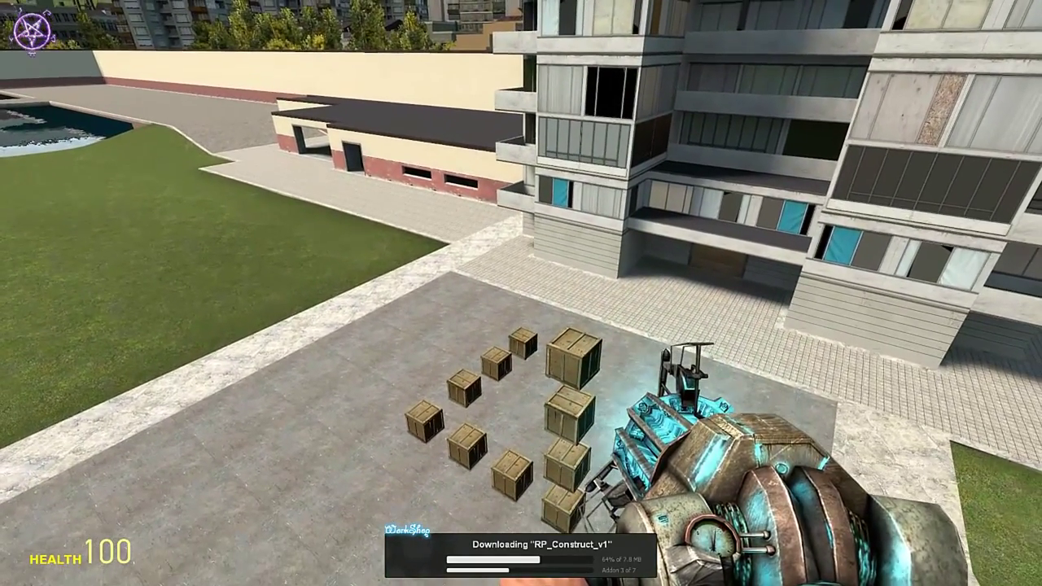
scroll(521, 293, "down", 1)
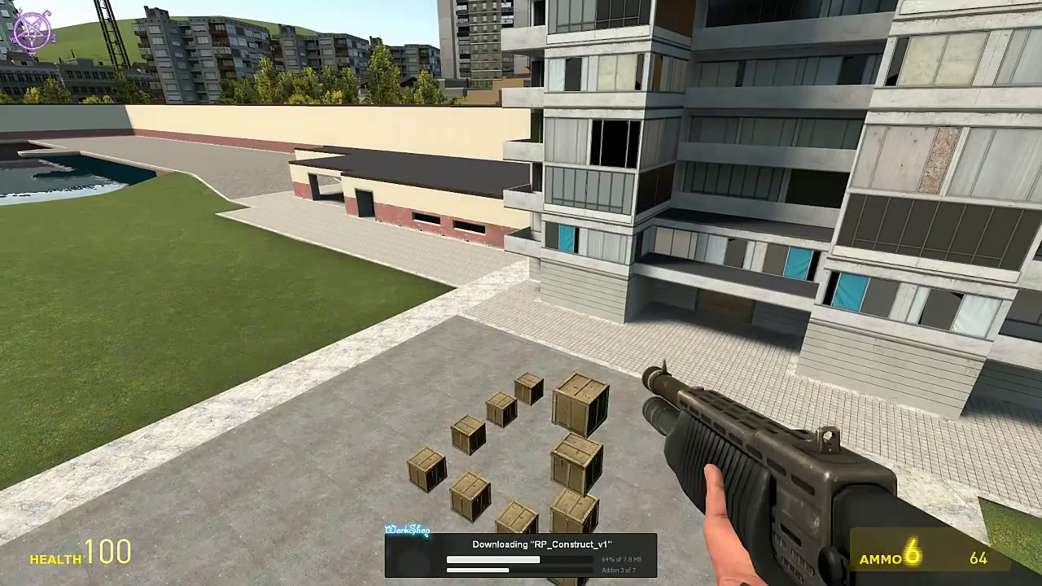
scroll(521, 293, "down", 1)
scroll(521, 293, "up", 1)
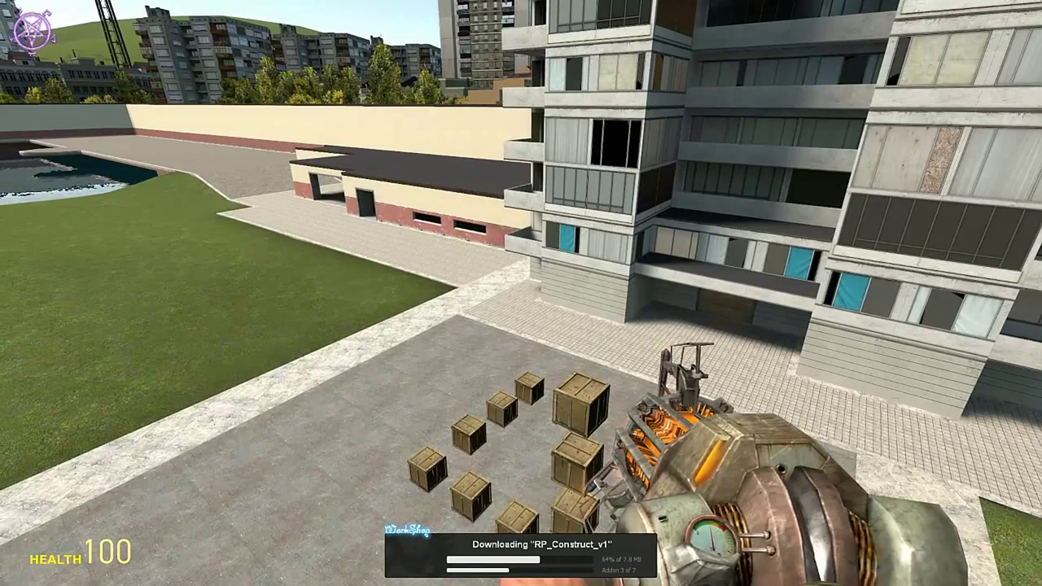
scroll(521, 293, "down", 1)
scroll(521, 293, "down", 1)
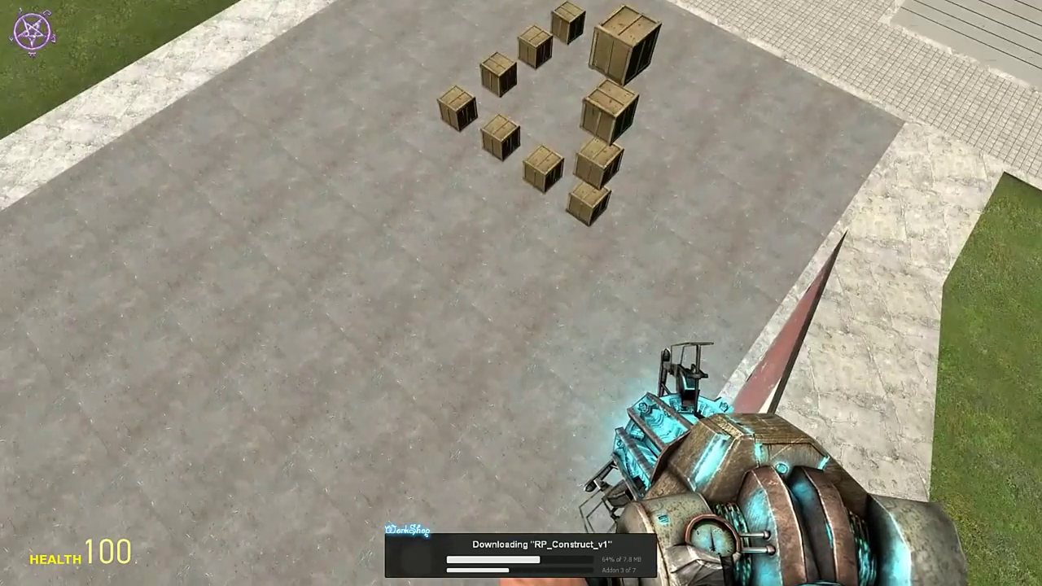